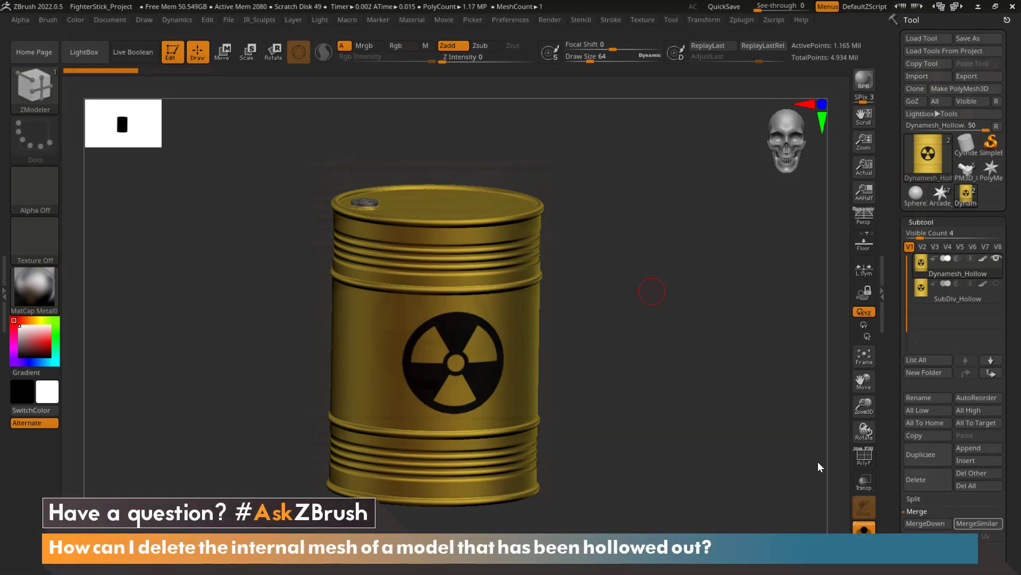
- Hide part of the hollowed barrel and look at its interior
left_click_drag(242, 128, 629, 347, "ctrl+shift")
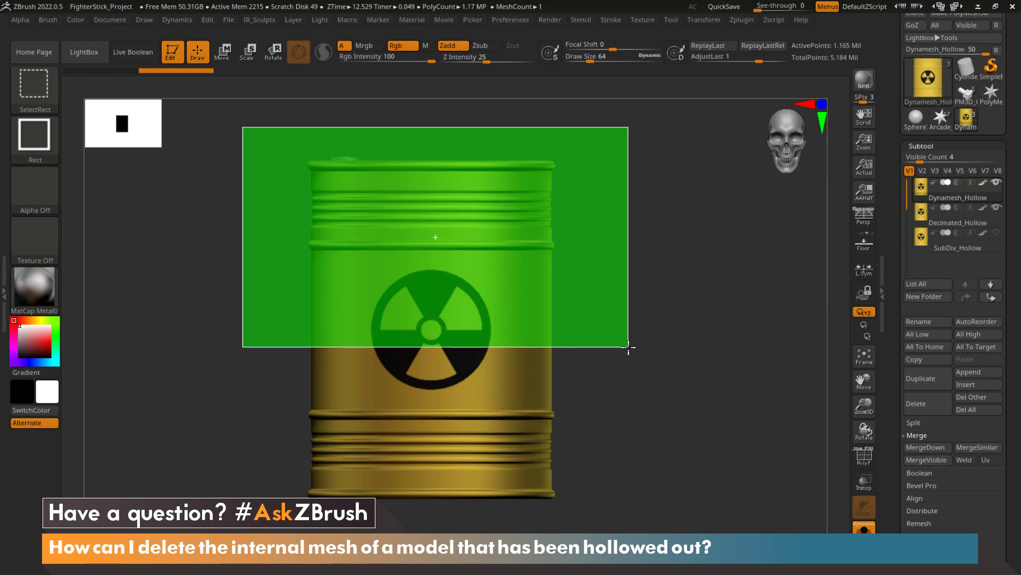
mouse_move(655, 325)
left_mouse_down()
mouse_move(673, 303)
mouse_move(463, 217)
left_mouse_up()
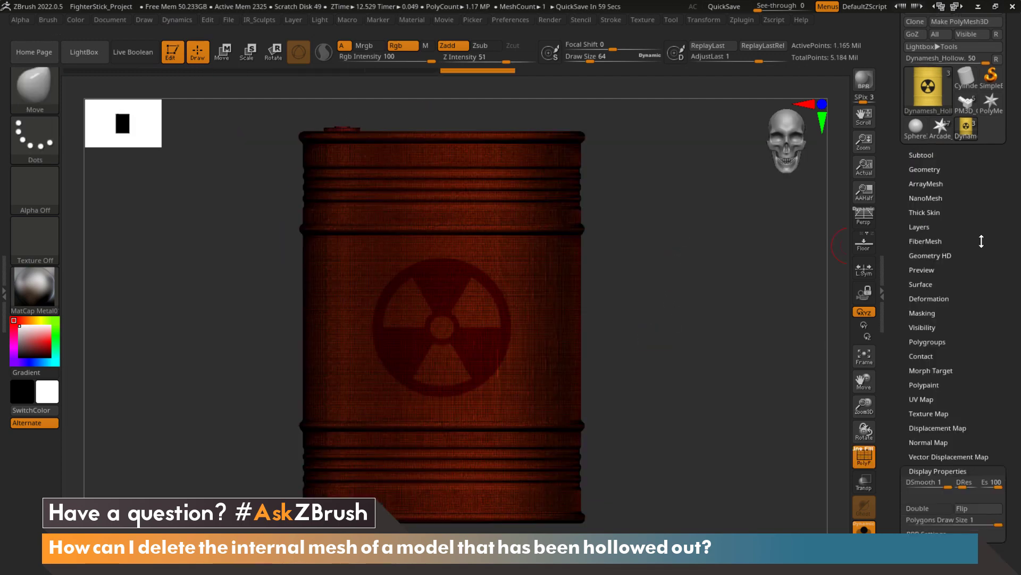
- Apply Auto Groups to the Dynamesh_Hollow barrel and isolate the outer shell's polygroup
left_click(939, 342)
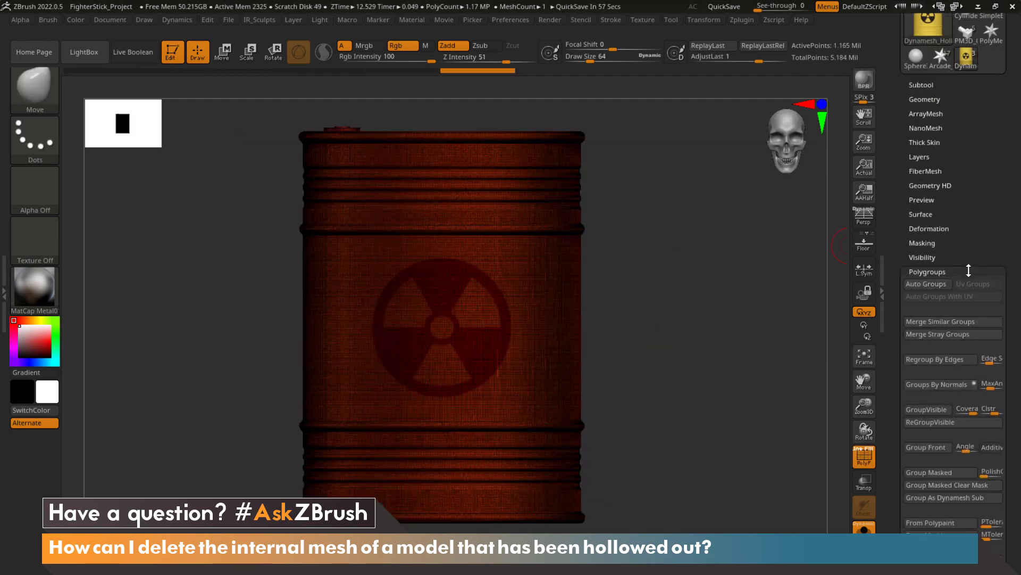
left_click(933, 249)
left_click(558, 186, "ctrl+shift")
- Invert the visibility to check the inner cylinder, turn off PolyFrame, and switch back to showing only the outer shell
left_click_drag(648, 155, 678, 203, "ctrl+shift")
left_click_drag(688, 268, 646, 270)
key("shift+f")
left_click_drag(651, 234, 681, 266, "ctrl+shift")
left_click(929, 64)
left_click_drag(968, 305, 969, 183)
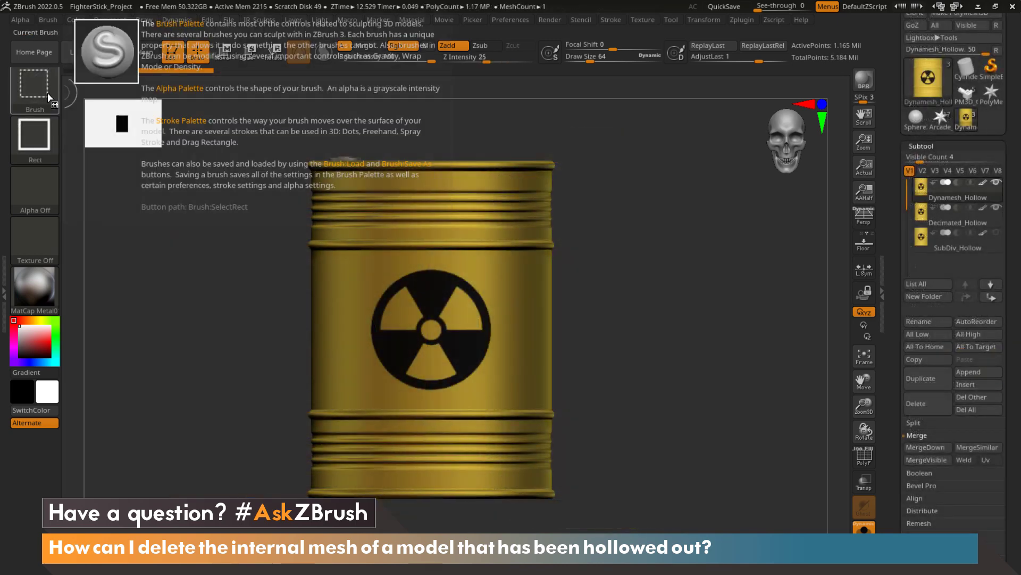
- Hide part of the barrel with the SelectRect brush to view the internal cylinder, and show the whole barrel again
left_click(48, 98)
left_click(110, 104)
left_click_drag(243, 127, 678, 251, "ctrl+shift")
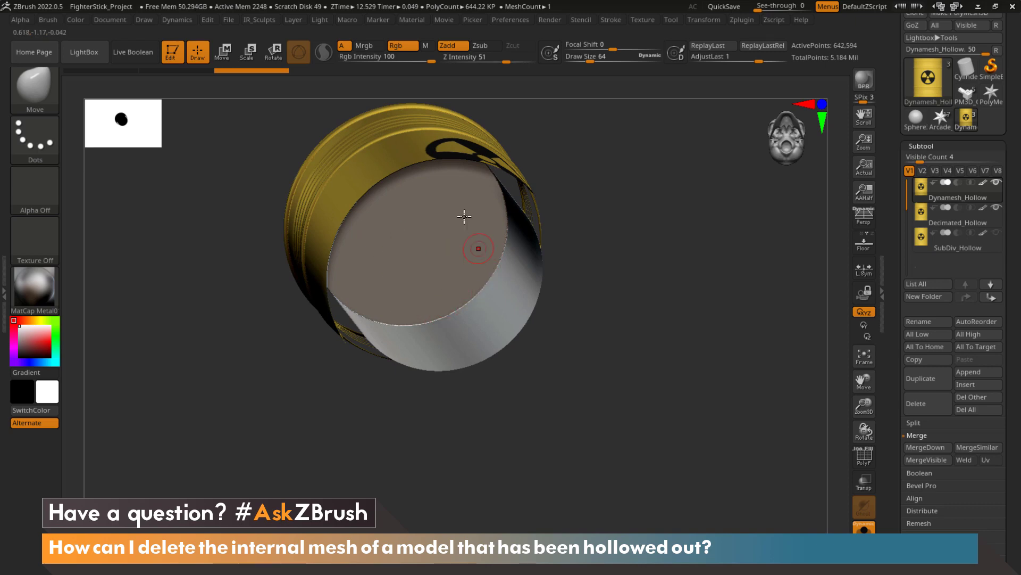
left_click(720, 244, "ctrl+shift")
left_click_drag(745, 265, 730, 300)
- Flip the displayed polygon side in the display properties to see the barrel's internal mesh, and flip it back
left_click_drag(1016, 244, 1020, 133)
scroll(1019, 133, "down", 10)
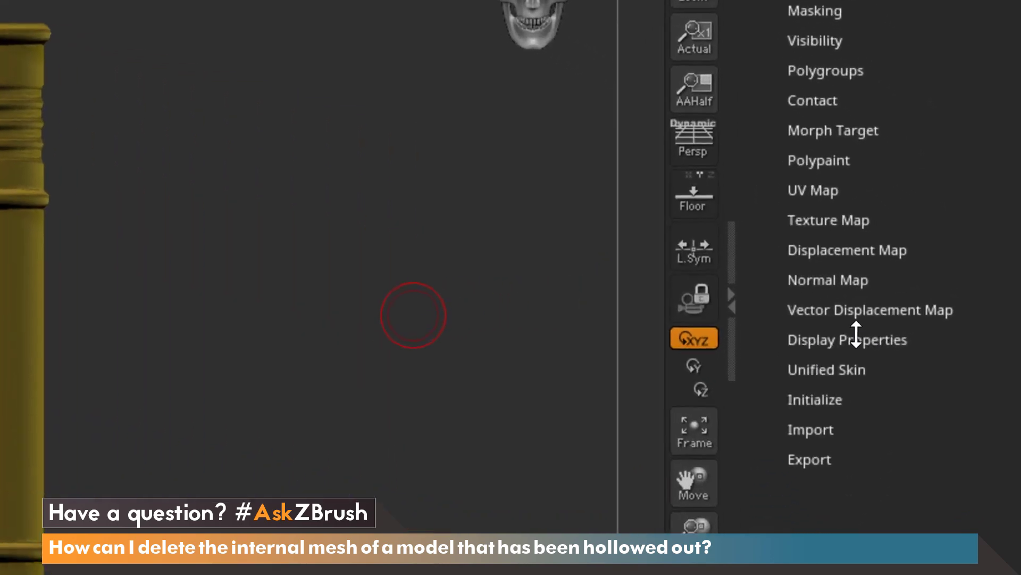
left_click(941, 313)
scroll(961, 219, "down", 5)
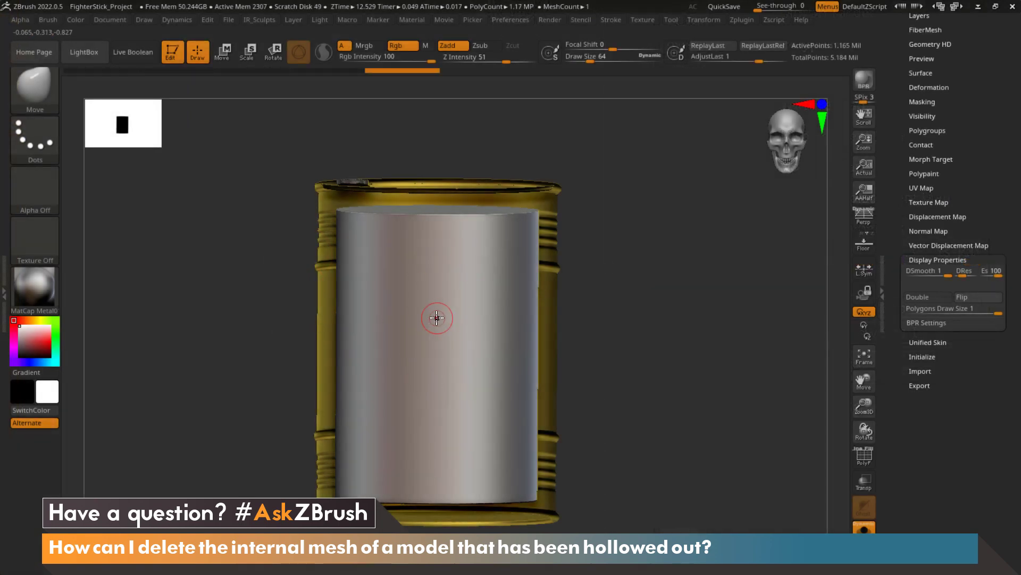
left_click(969, 300)
left_click_drag(661, 328, 656, 326, "shift")
mouse_move(656, 326)
left_mouse_down("alt")
mouse_move(649, 340)
mouse_move(654, 325)
left_mouse_up("alt")
- Turn on PolyFrame to show the wireframe and polygroups of the Dynamesh_Hollow barrel
left_click_drag(984, 92, 985, 227)
scroll(985, 227, "up", 5)
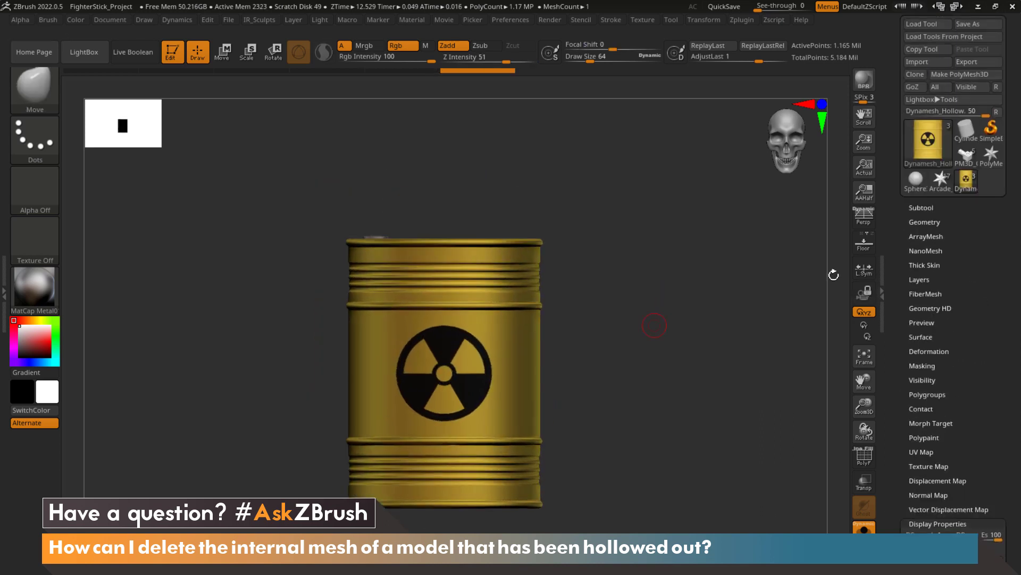
key("shift+f")
left_click_drag(660, 304, 700, 279, "alt")
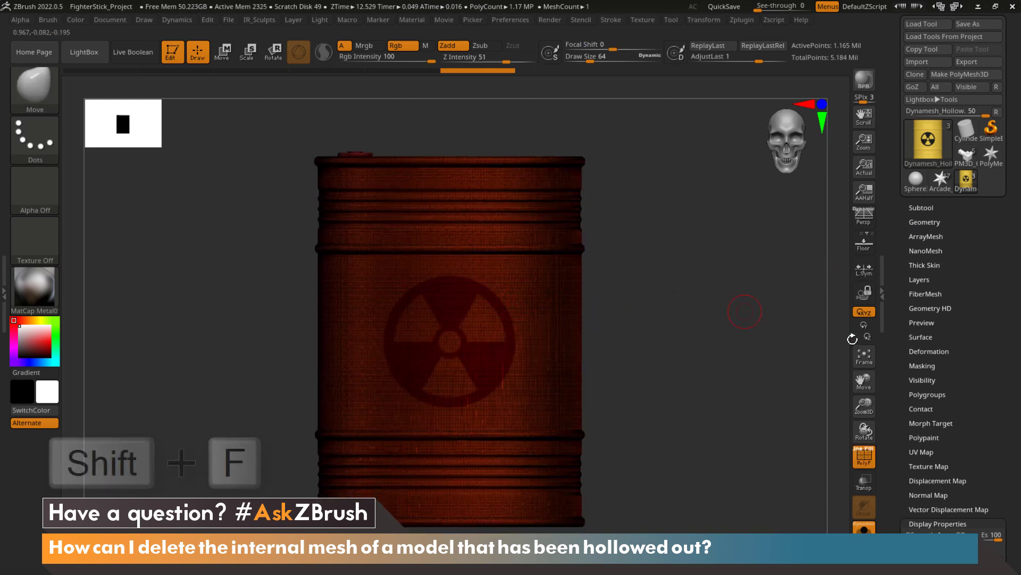
left_click(867, 461)
left_click(866, 461)
- Apply Auto Groups so the barrel's outer shell and inner cylinder get separate polygroups
scroll(700, 338, "up", 2)
scroll(982, 241, "down", 2)
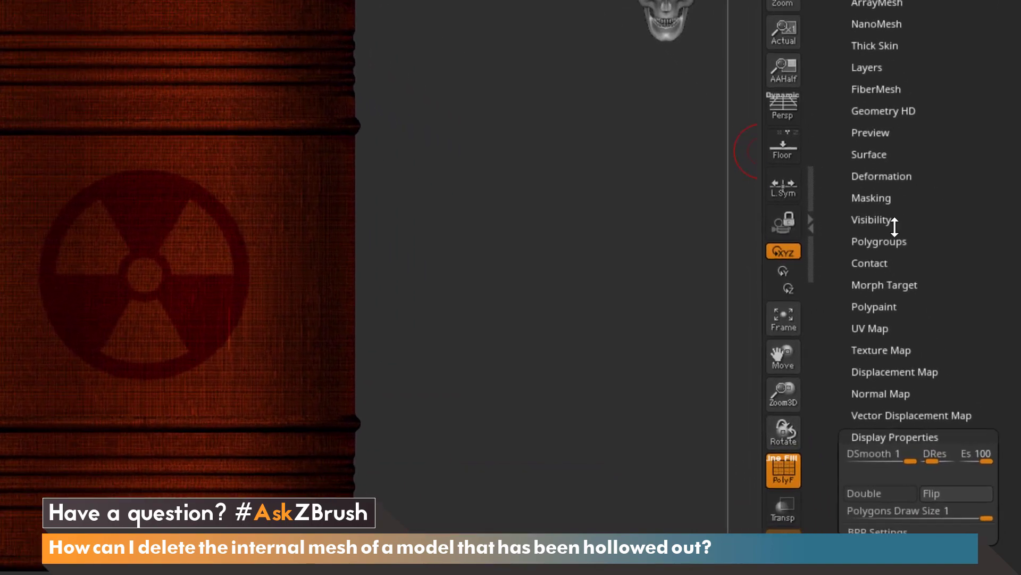
left_click(946, 342)
left_click_drag(940, 125, 945, 71)
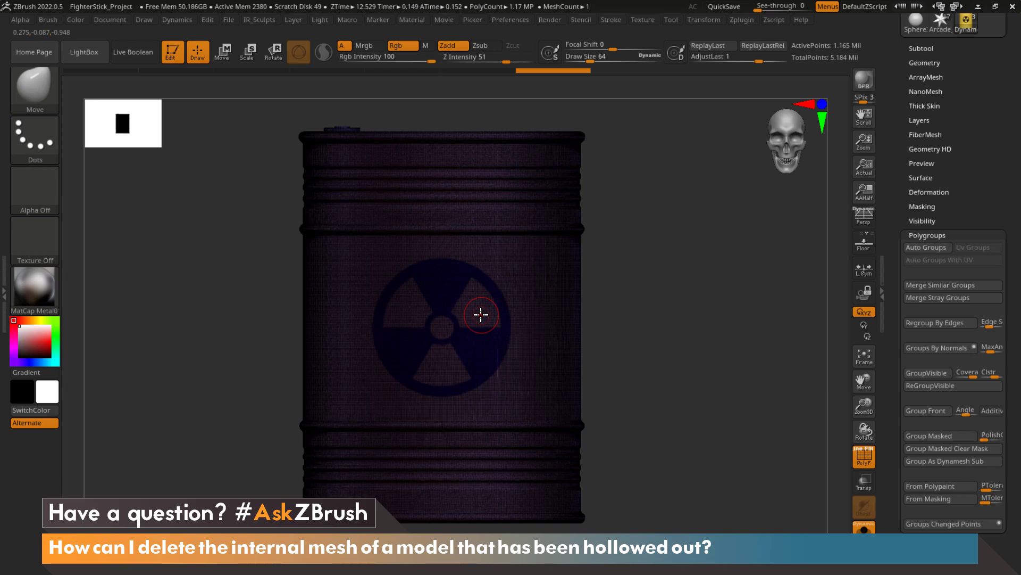
- Isolate the outer shell's polygroup and invert the visibility to display only the inner cylinder
key("ctrl+shift")
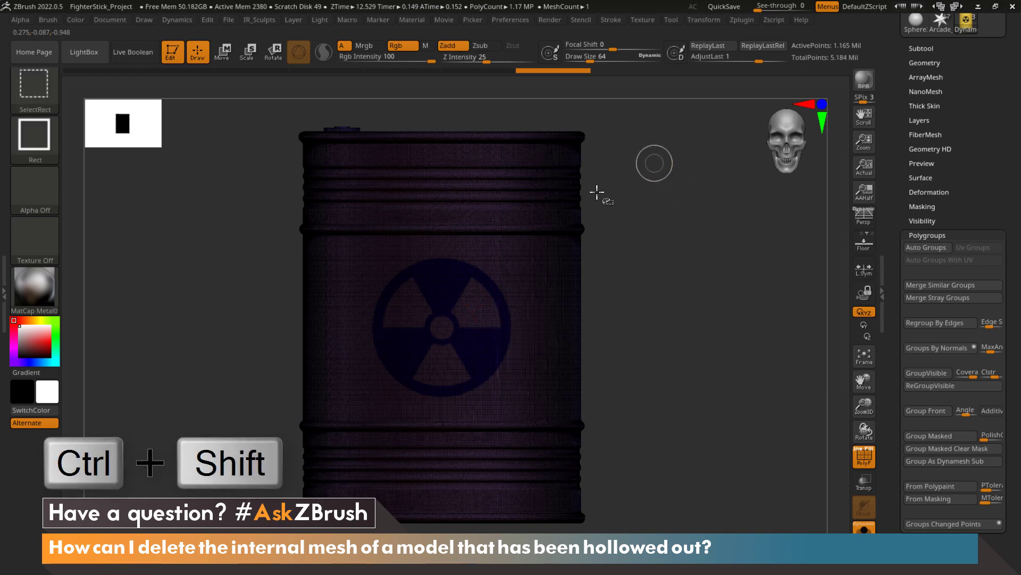
left_click(554, 183, "ctrl+shift")
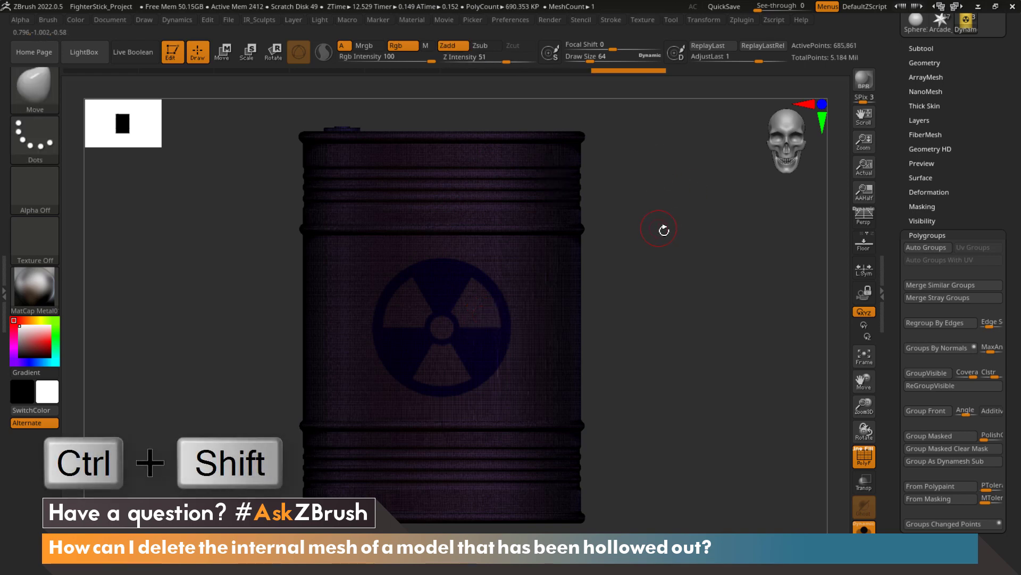
key("ctrl+shift")
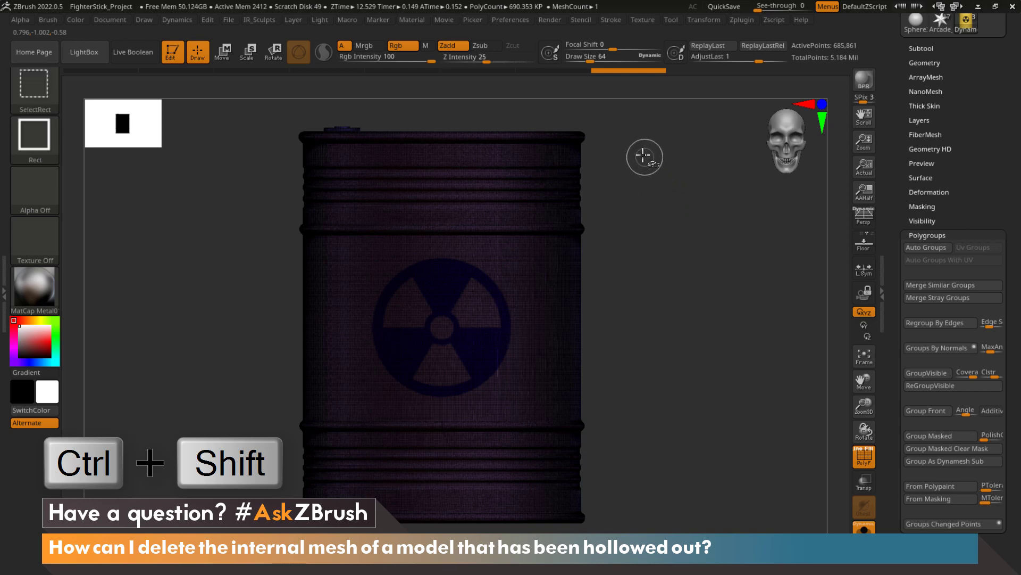
left_click_drag(644, 147, 732, 292, "ctrl+shift")
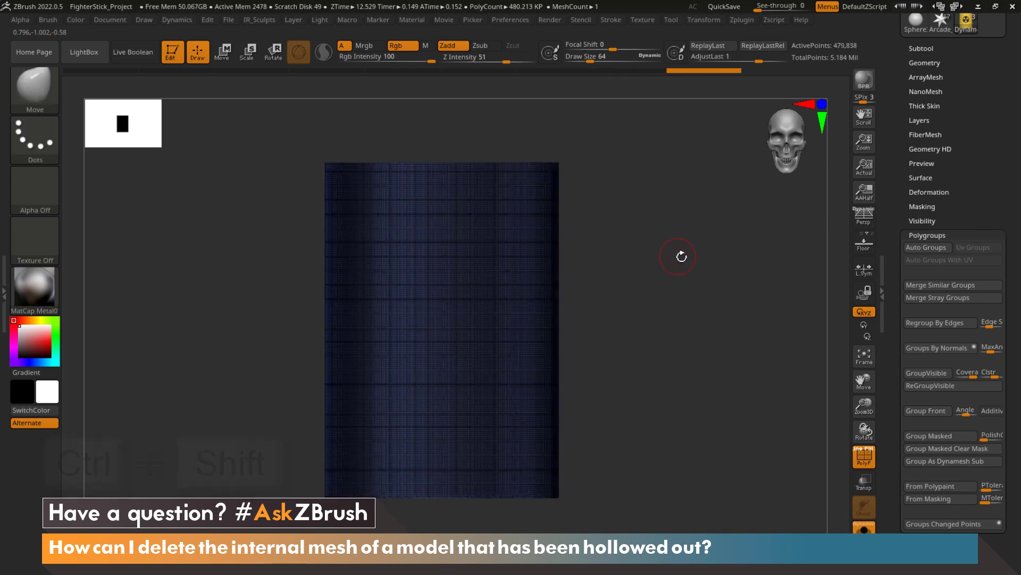
- Turn off PolyFrame and invert the visibility so that only the barrel's outer shell is displayed
left_click_drag(678, 237, 665, 287)
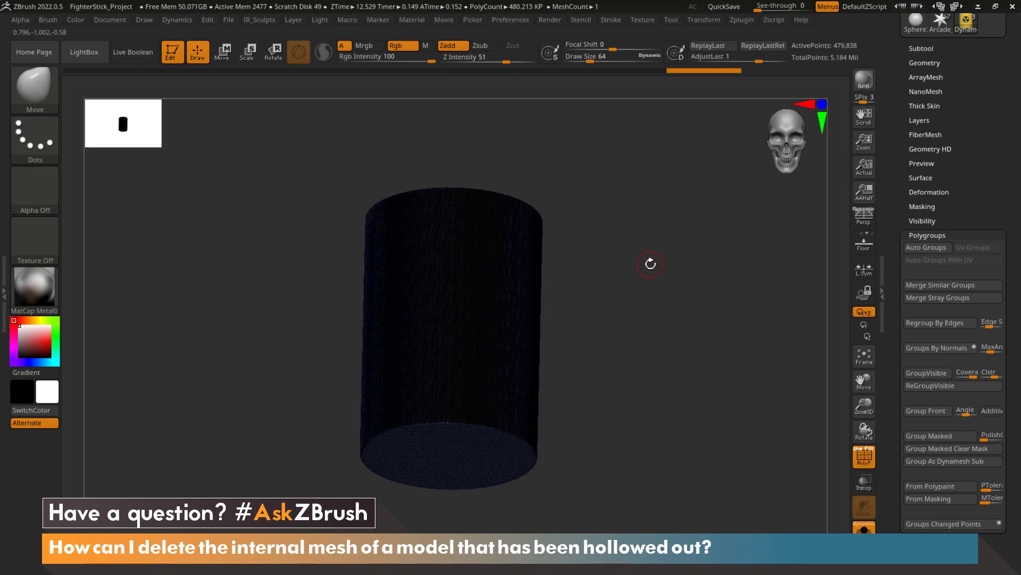
key("shift+f")
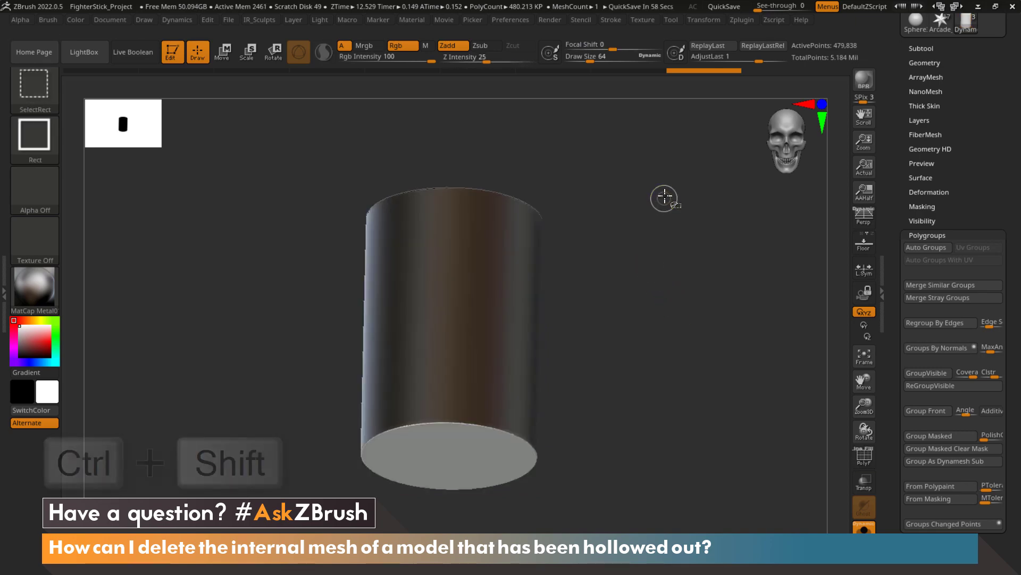
mouse_move(651, 166)
left_mouse_down("ctrl+shift")
mouse_move(700, 262)
mouse_move(681, 225)
left_mouse_up("ctrl+shift")
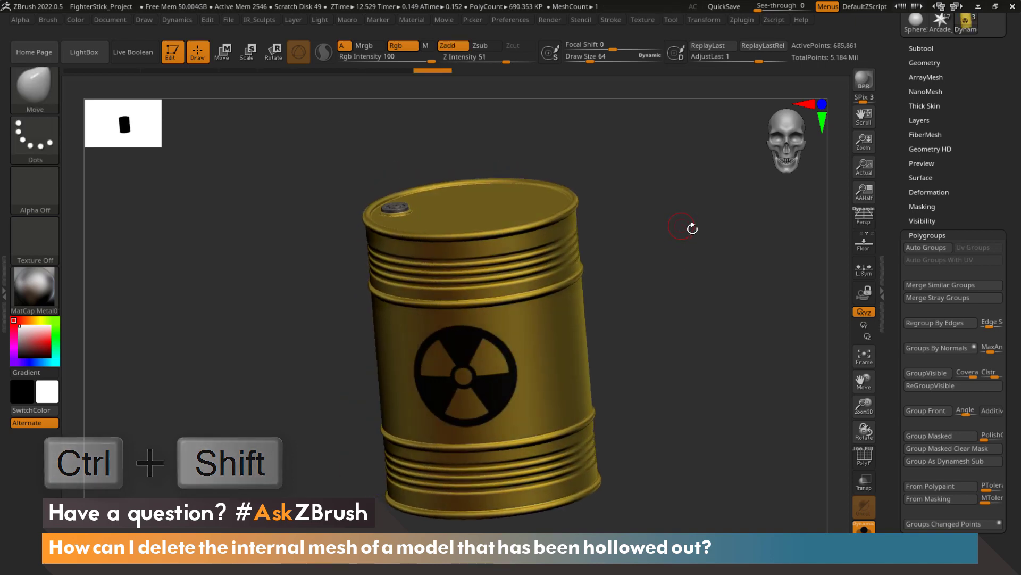
- Delete the hidden inner cylinder of the Dynamesh_Hollow barrel with Del Hidden from the Modify Topology options
left_click(925, 62)
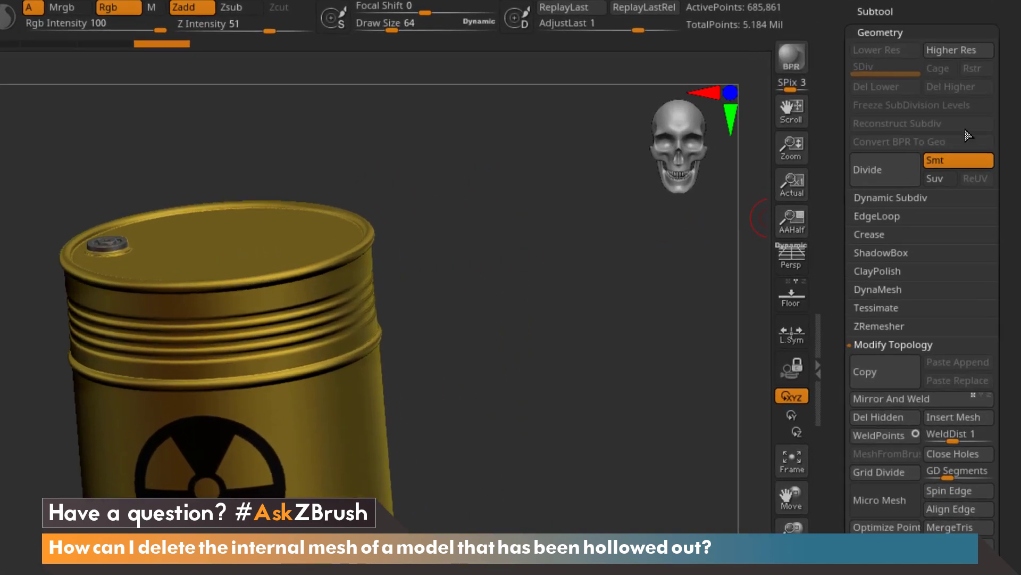
left_click_drag(1017, 152, 1009, 76)
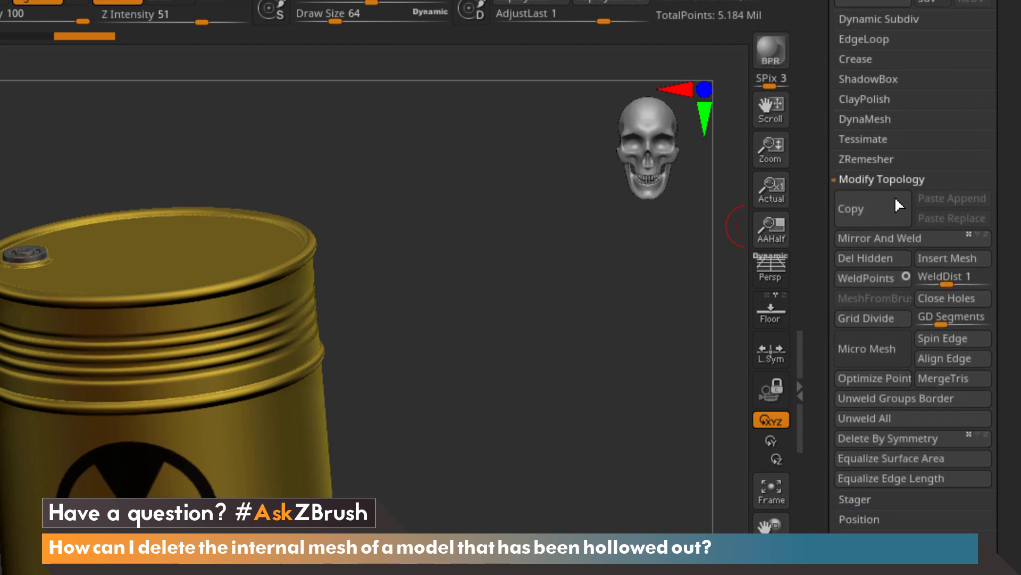
left_click(870, 258)
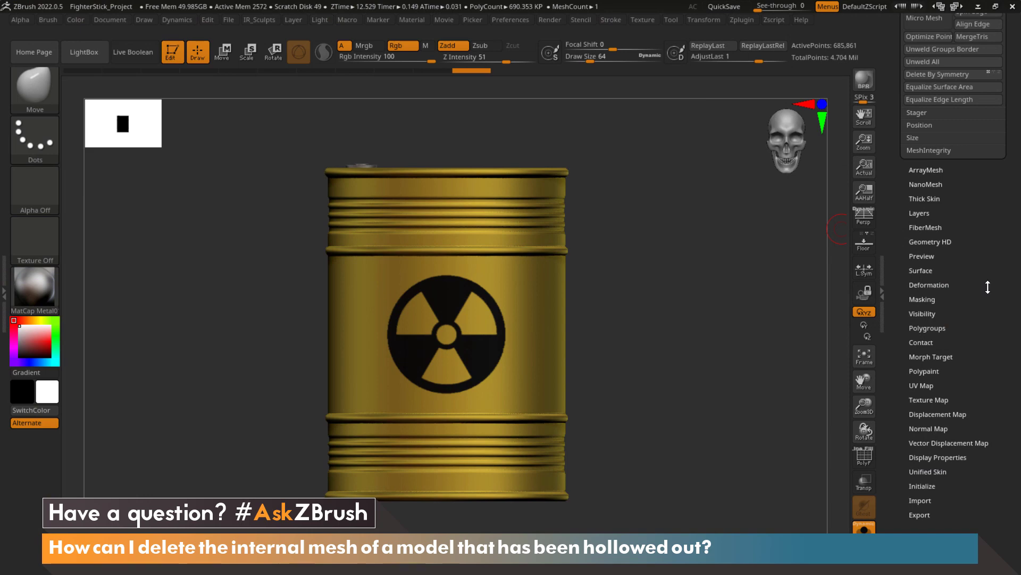
- Flip the displayed polygon side and inspect the inside of the barrel for leftover internal mesh
left_click_drag(988, 287, 973, 270)
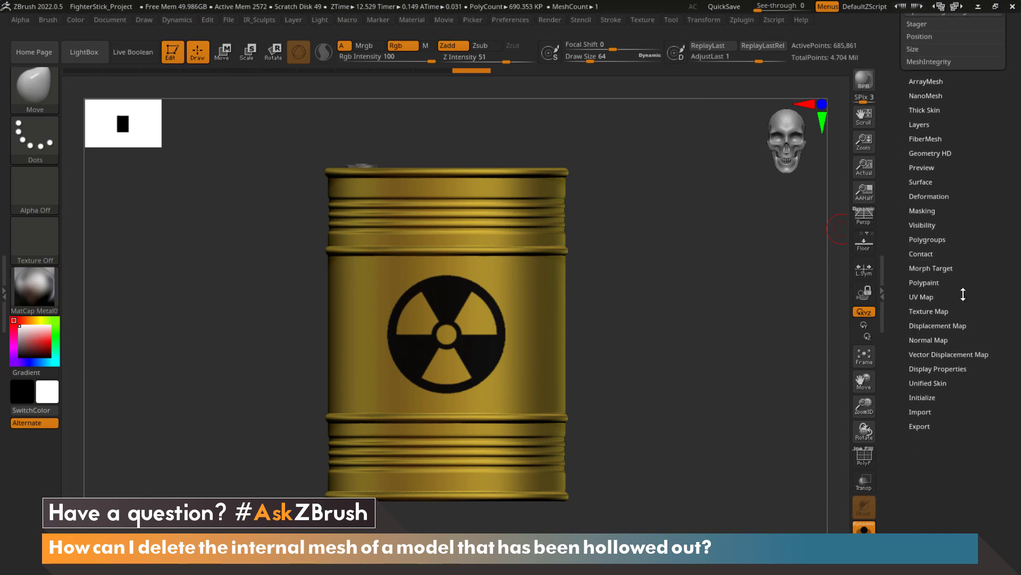
left_click(947, 366)
left_click(974, 357)
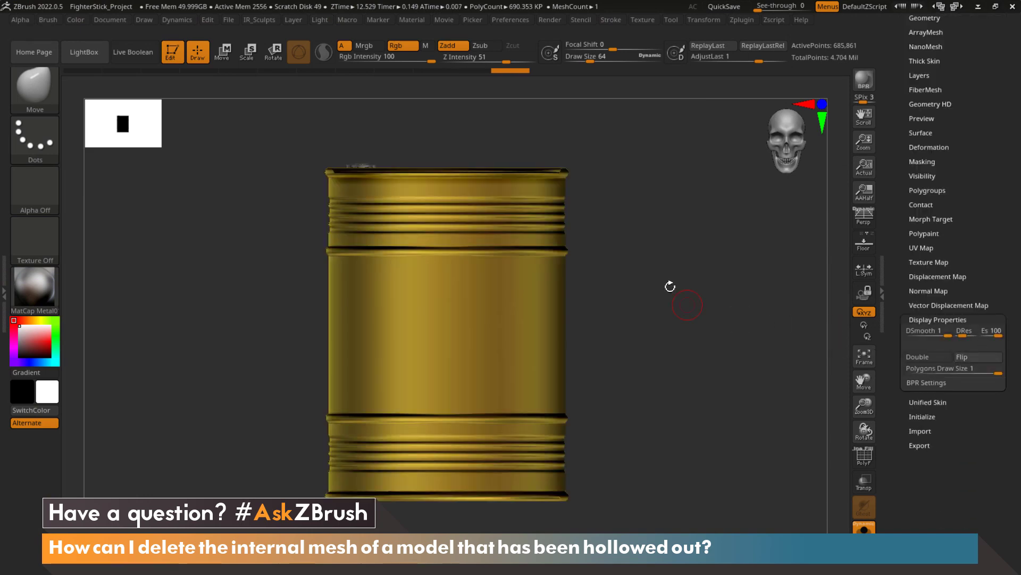
left_click_drag(680, 293, 659, 287)
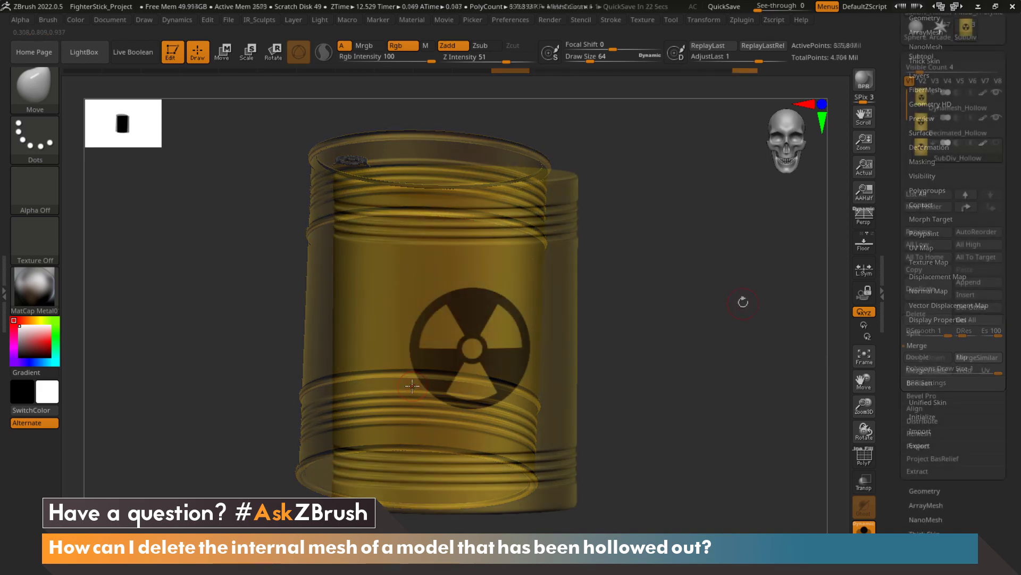
- Switch to the SubDiv_Hollow subtool and turn on PolyFrame for it
left_click_drag(741, 297, 743, 302, "shift")
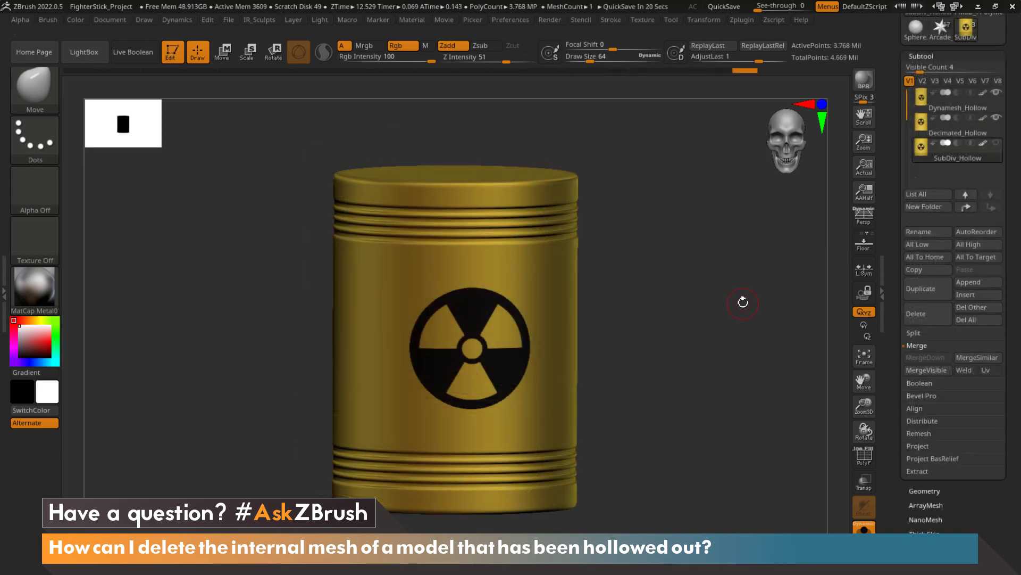
key("shift+f")
mouse_move(659, 247)
left_mouse_down("alt")
mouse_move(659, 260)
mouse_move(676, 257)
left_mouse_up("alt")
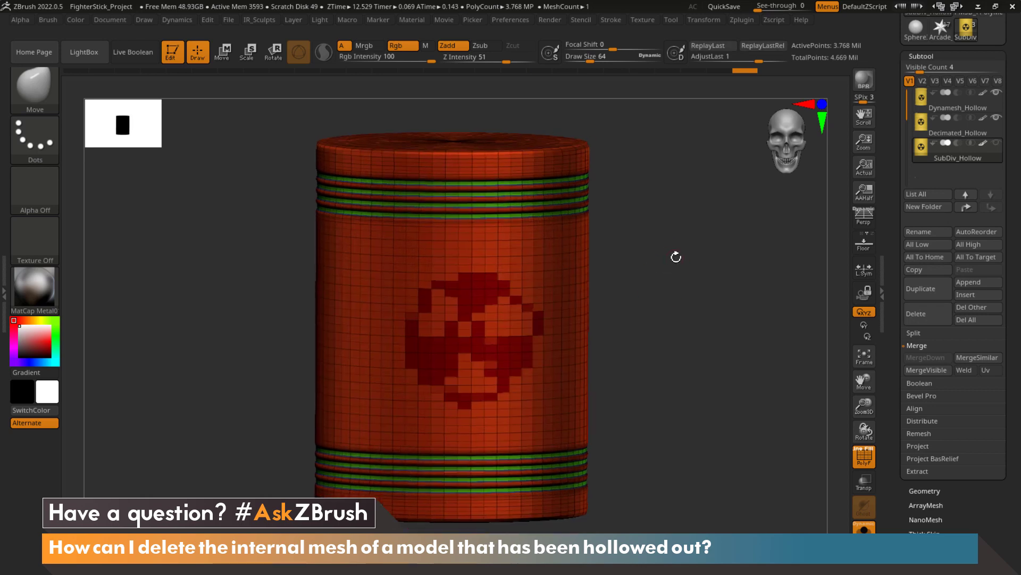
- Lower the SubDiv_Hollow barrel to subdivision level 1
left_click(930, 56)
left_click(931, 68)
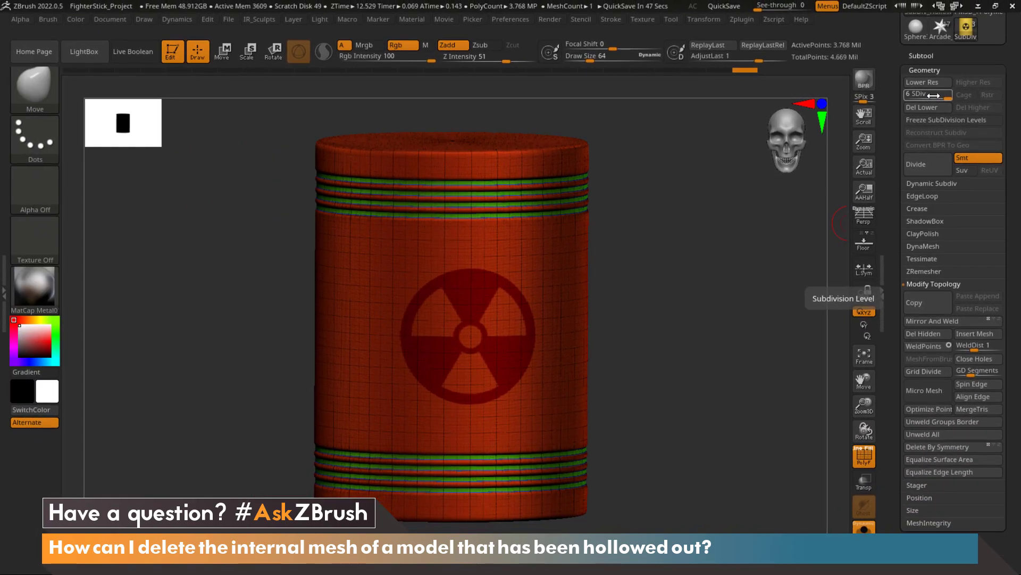
left_click_drag(945, 95, 908, 98)
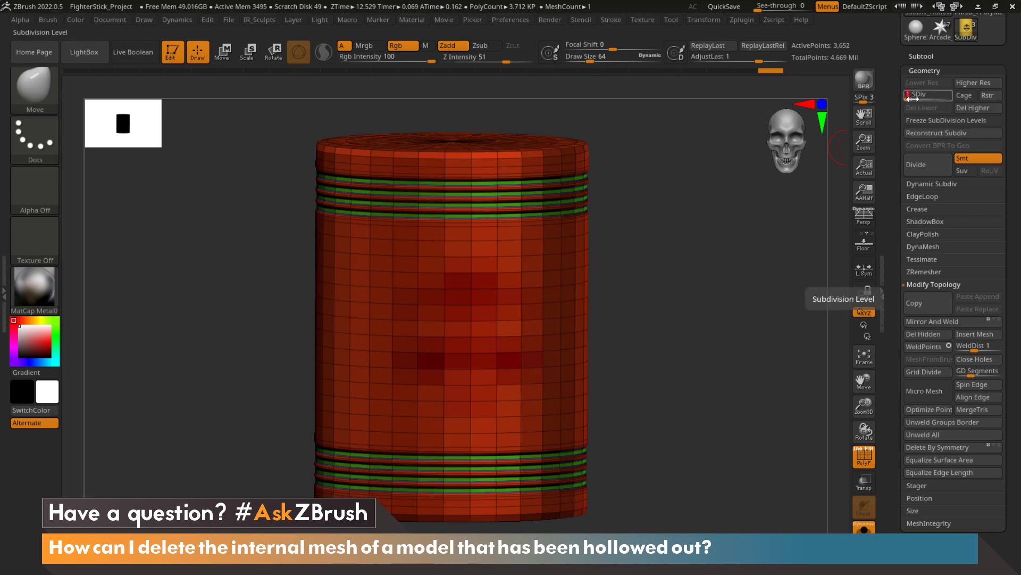
- Apply Auto Groups to the SubDiv_Hollow barrel at its lowest subdivision level
left_click(935, 70)
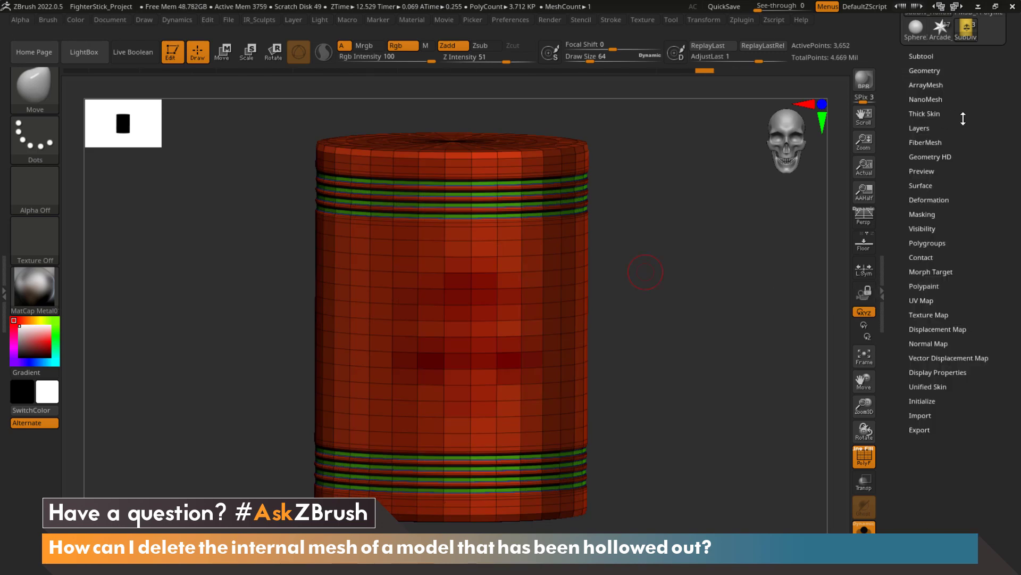
scroll(955, 133, "down", 3)
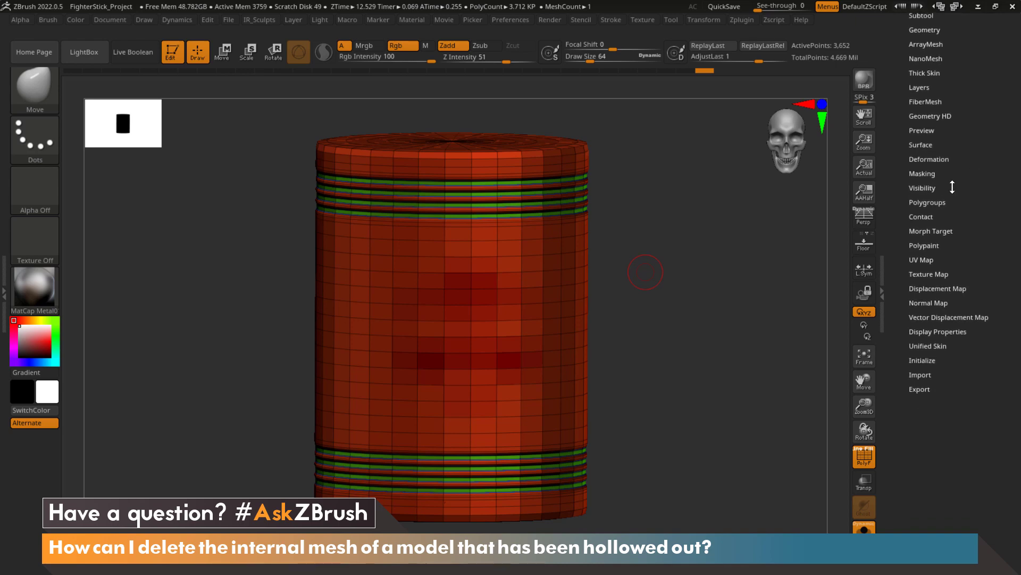
left_click(932, 202)
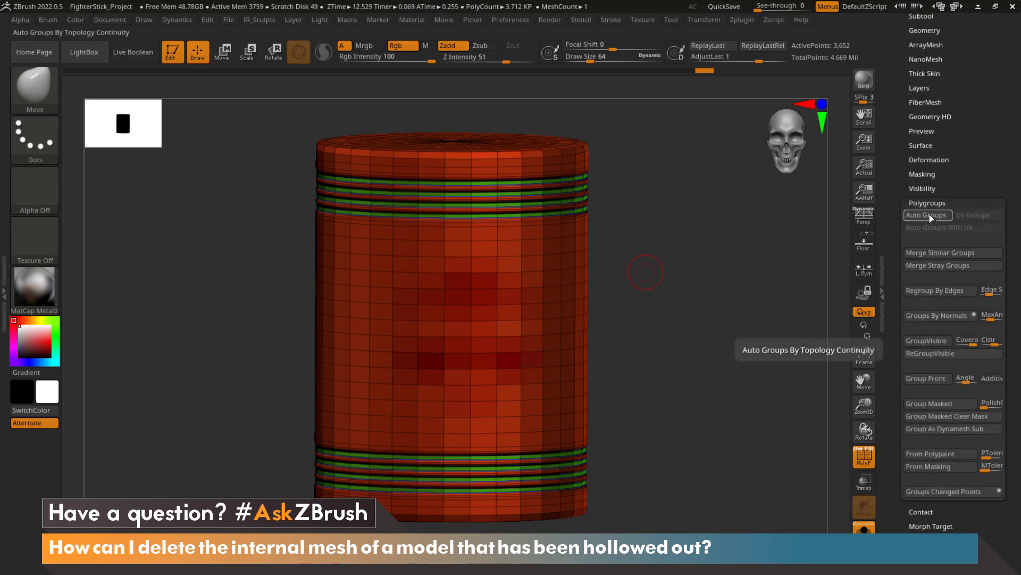
left_click(932, 217)
- Isolate the outer shell of the SubDiv_Hollow barrel, inverting the visibility in between to check the inner cylinder
key("ctrl+shift")
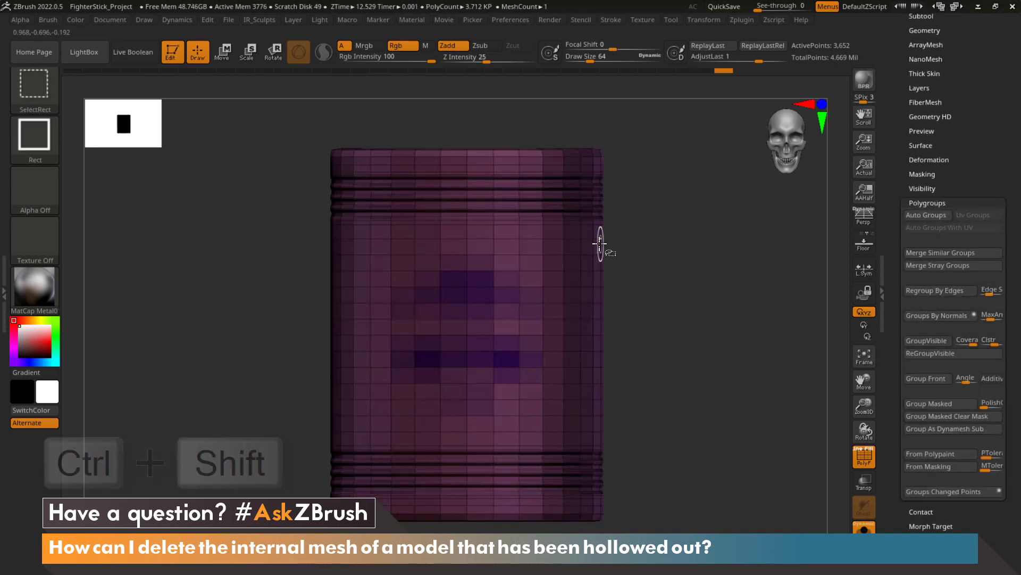
left_click(546, 238, "ctrl+shift")
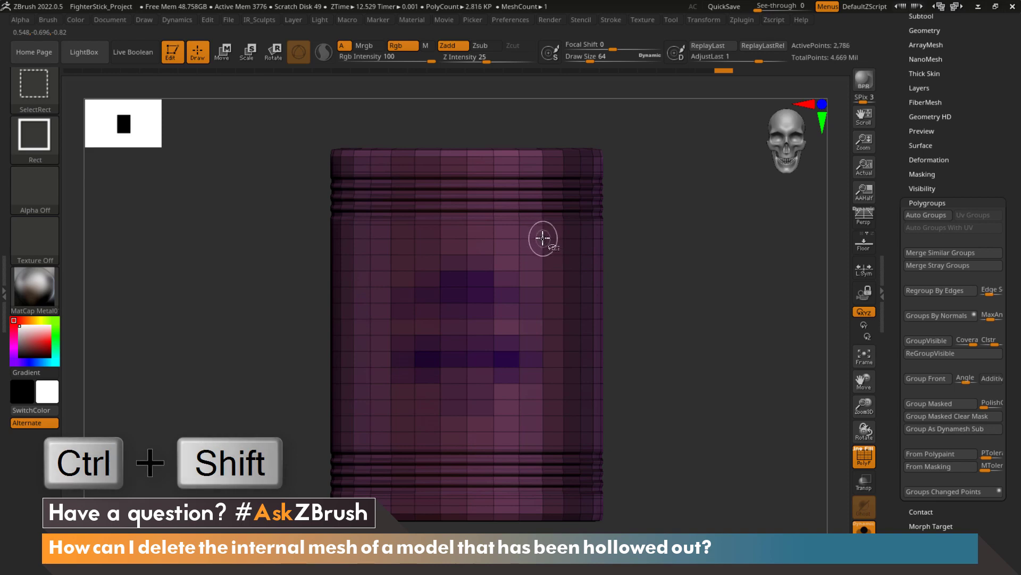
left_click_drag(675, 167, 732, 337, "ctrl+shift")
left_click_drag(680, 271, 692, 371)
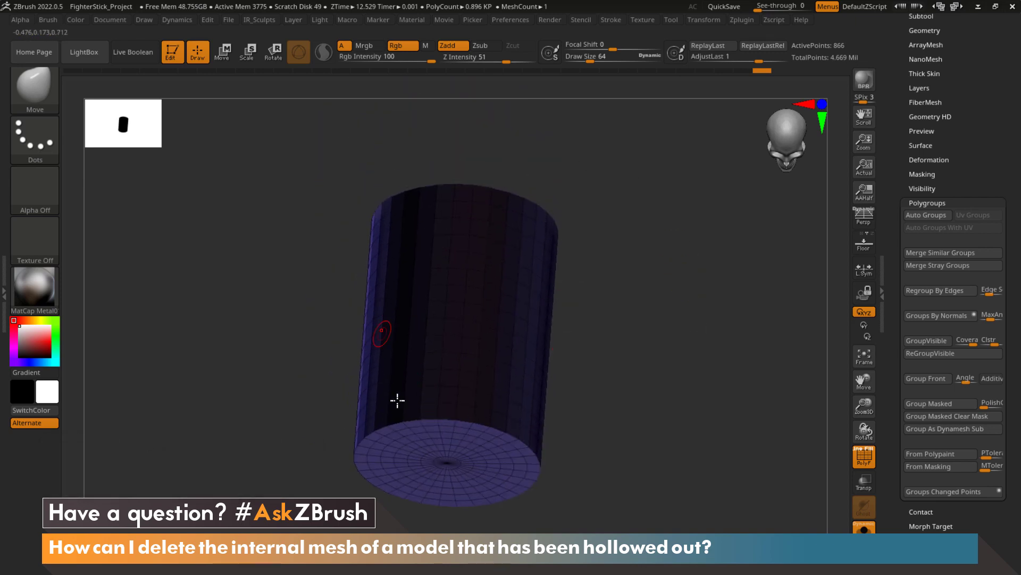
left_click_drag(665, 182, 690, 289, "ctrl+shift")
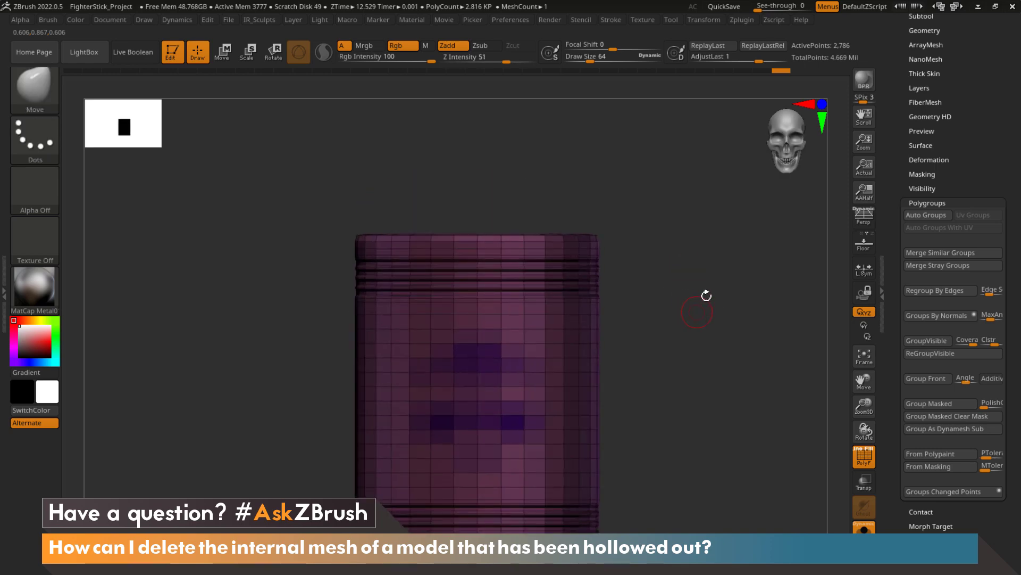
- Delete the hidden inner cylinder of the SubDiv_Hollow barrel with Del Hidden
left_click(935, 201)
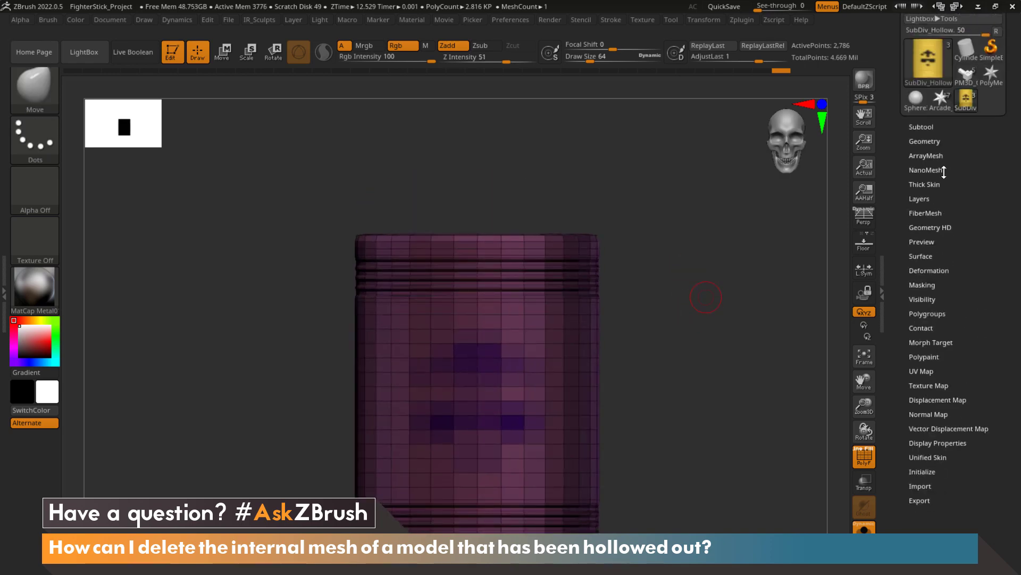
left_click(935, 140)
left_click(932, 320)
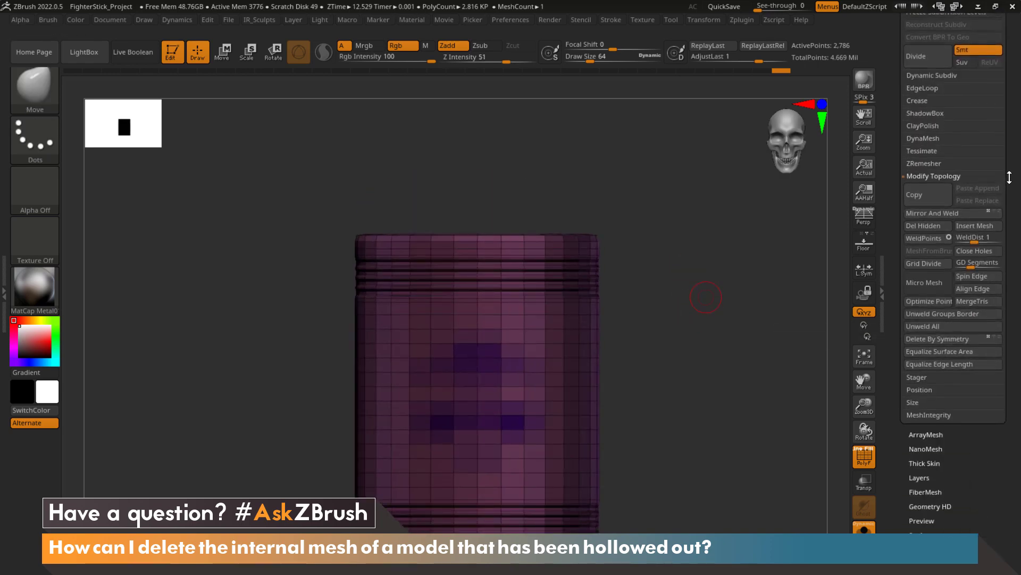
left_click(942, 265)
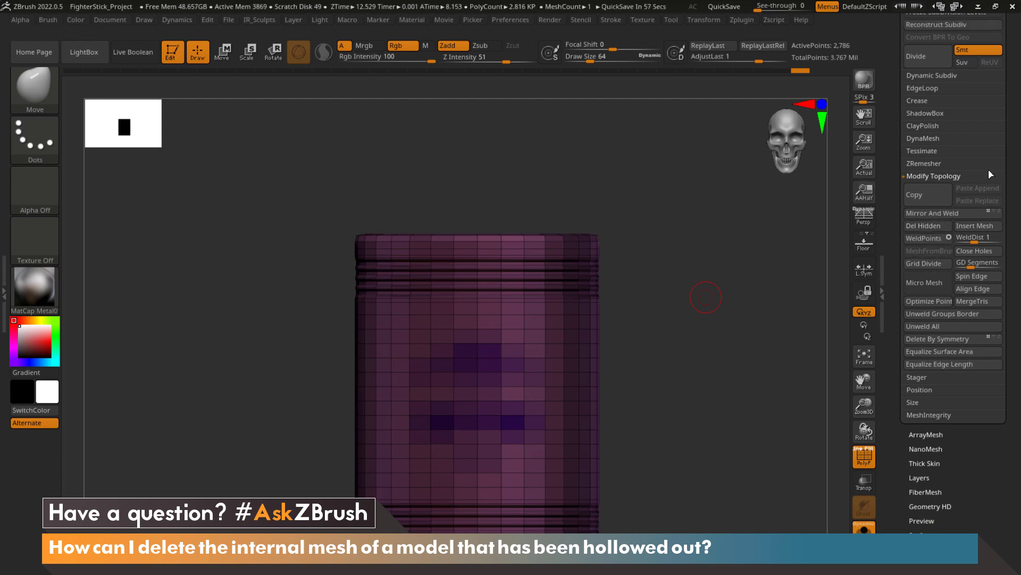
- Raise the SubDiv_Hollow barrel back to subdivision level 6
left_click_drag(1015, 137, 1014, 343)
left_click(924, 195)
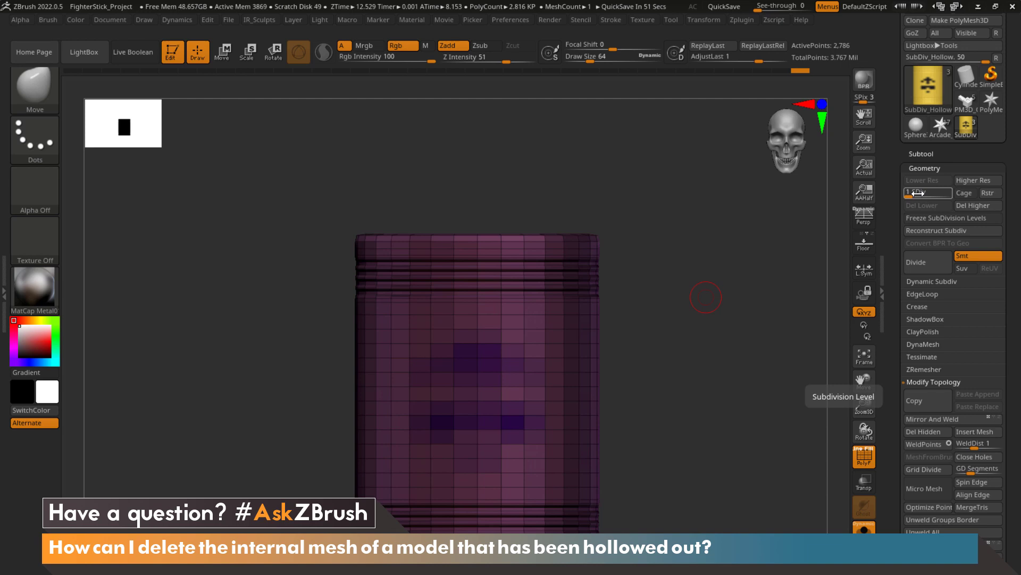
left_click_drag(919, 190, 957, 194)
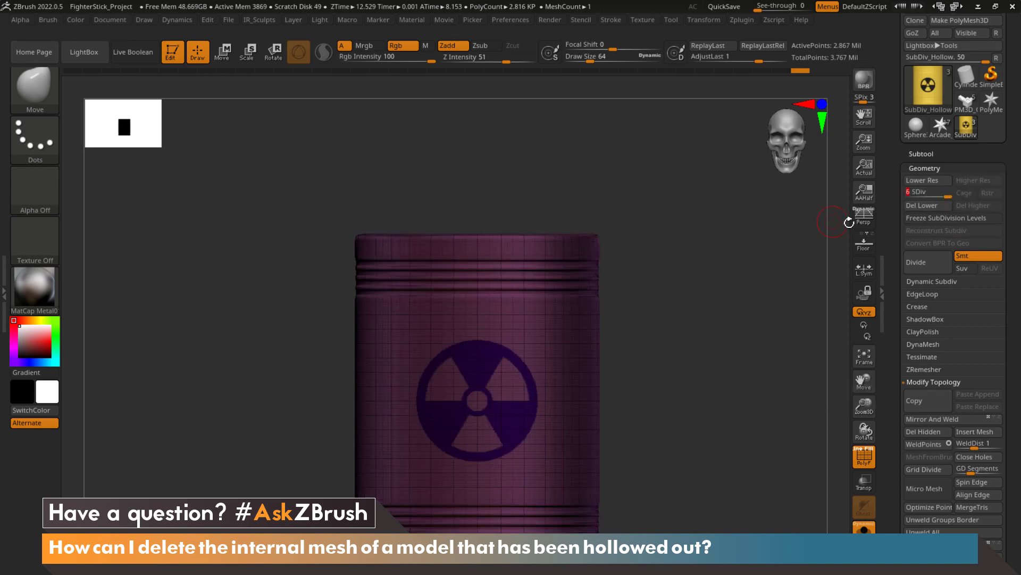
- Turn off PolyFrame and view the SubDiv_Hollow barrel with its radiation symbol from the front
key("shift+f")
left_click_drag(682, 313, 562, 270, "alt")
left_click_drag(634, 301, 635, 299, "shift")
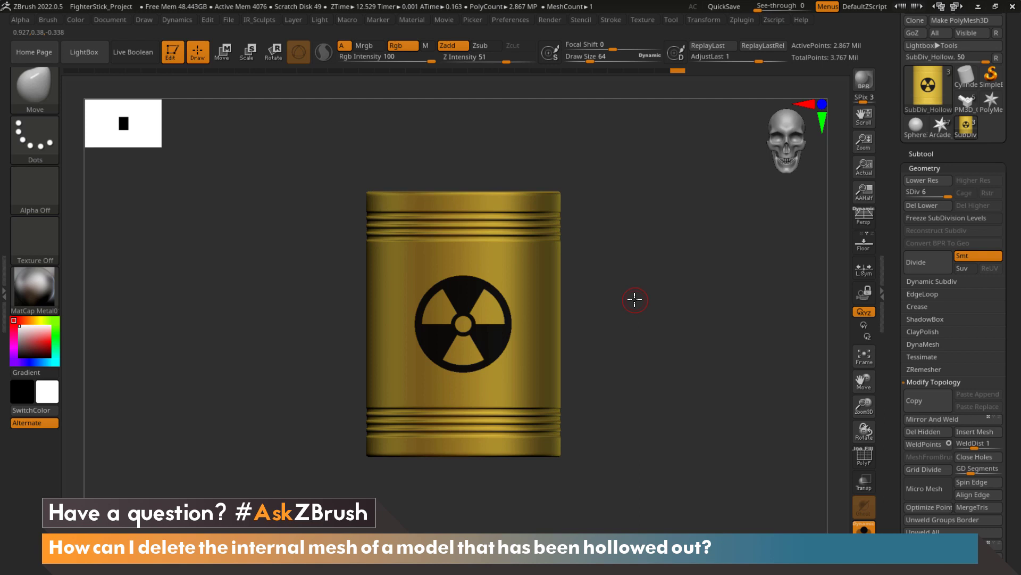